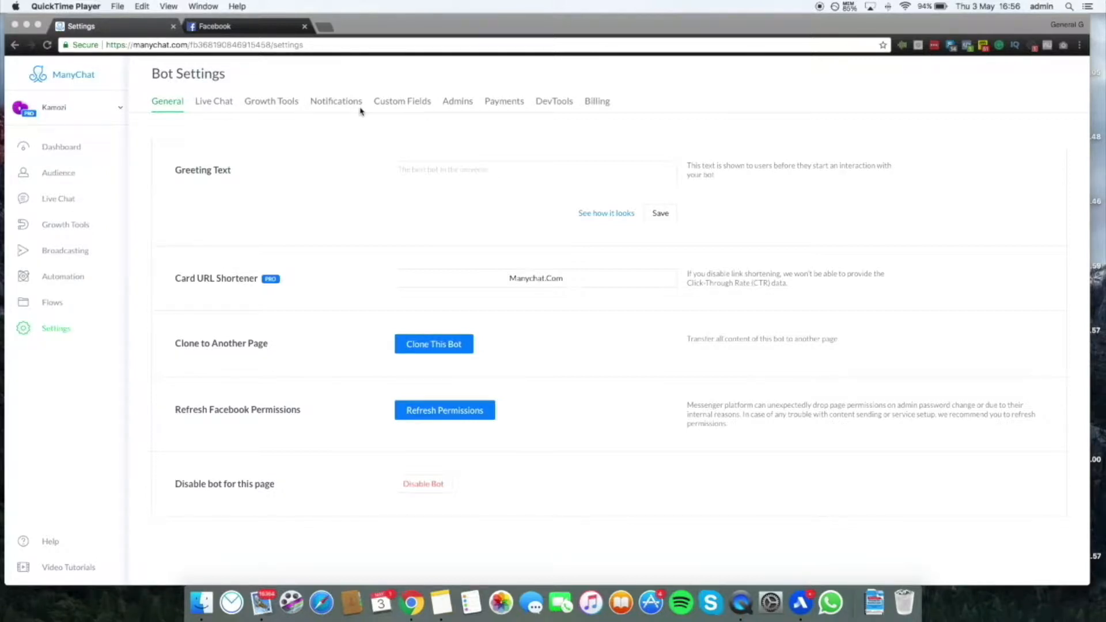
Open the bot's general settings, preview how the greeting text looks, and close the preview
{"action": "left_click", "coordinate": [58, 330]}
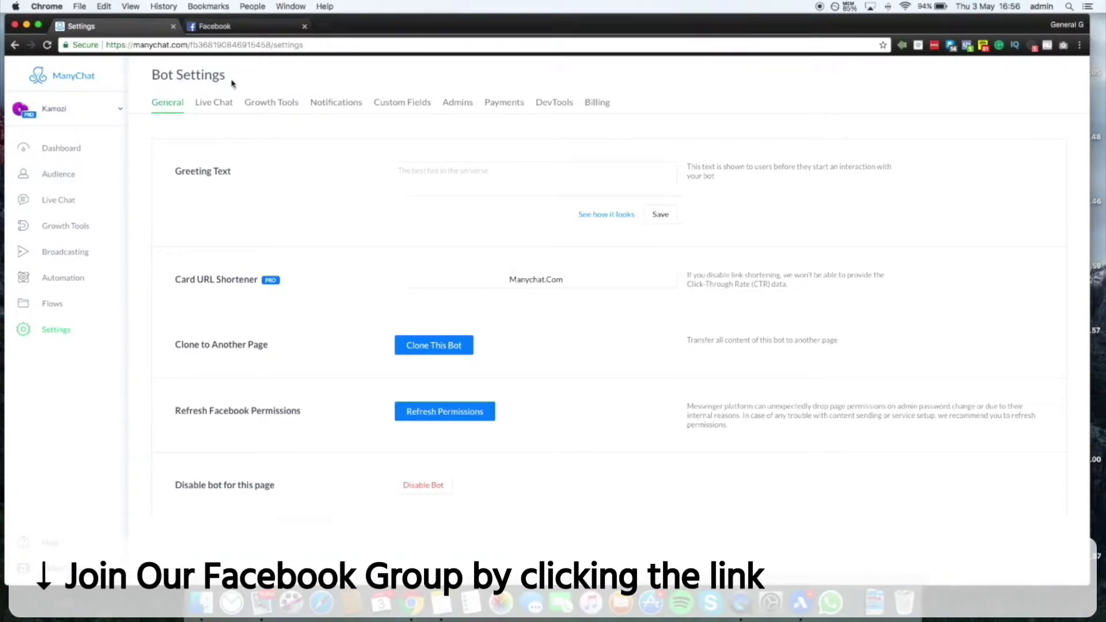
{"action": "left_click", "coordinate": [164, 111]}
{"action": "left_click", "coordinate": [437, 181]}
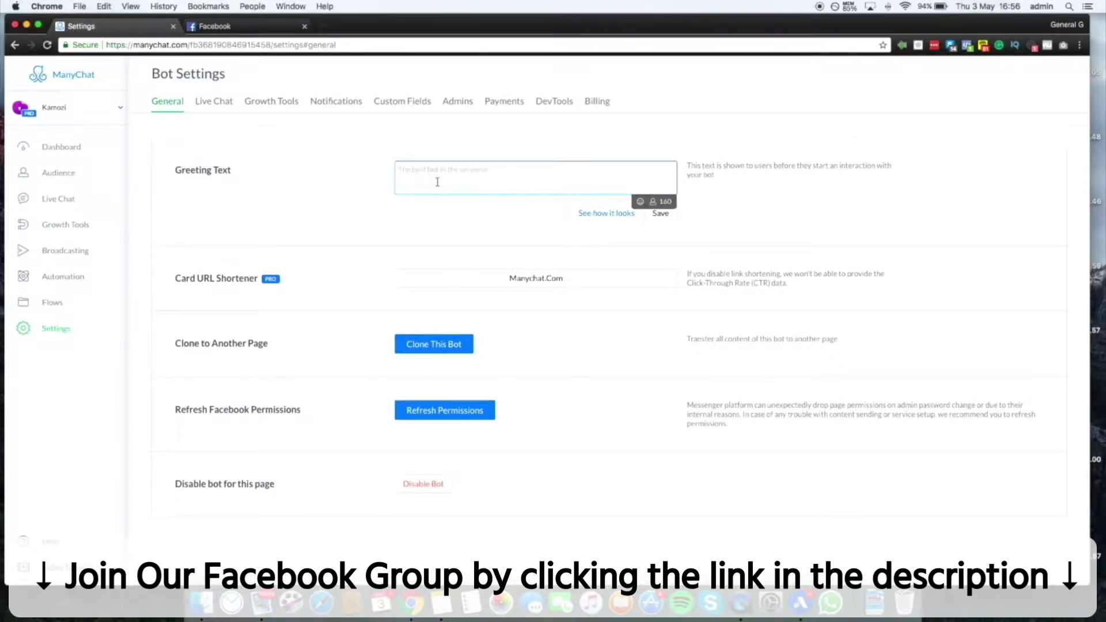
{"action": "left_click", "coordinate": [593, 214]}
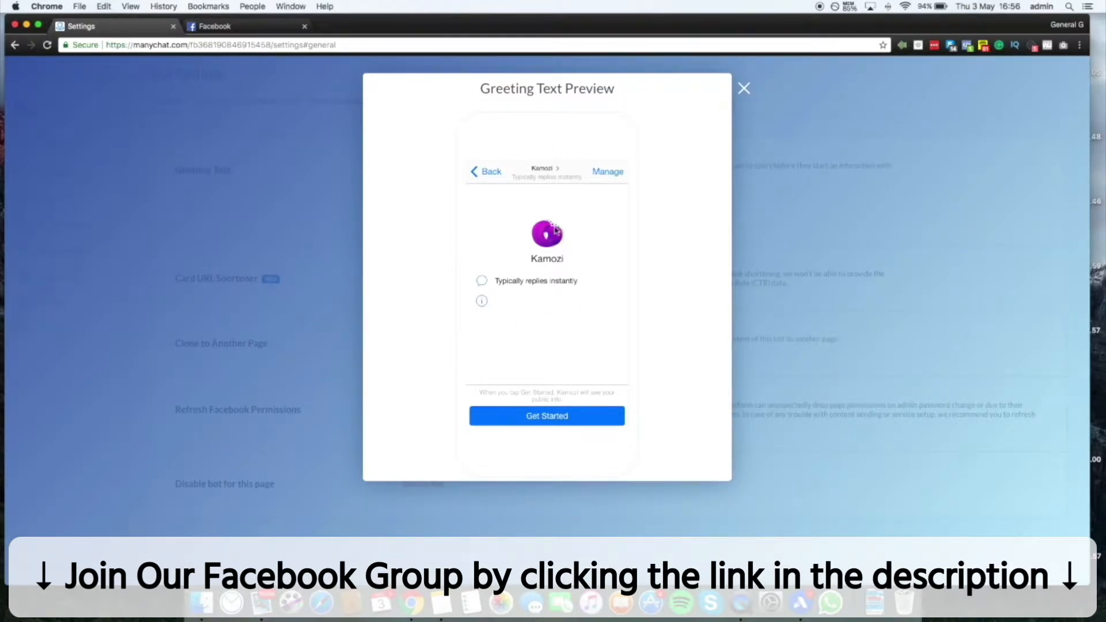
{"action": "left_click", "coordinate": [303, 212]}
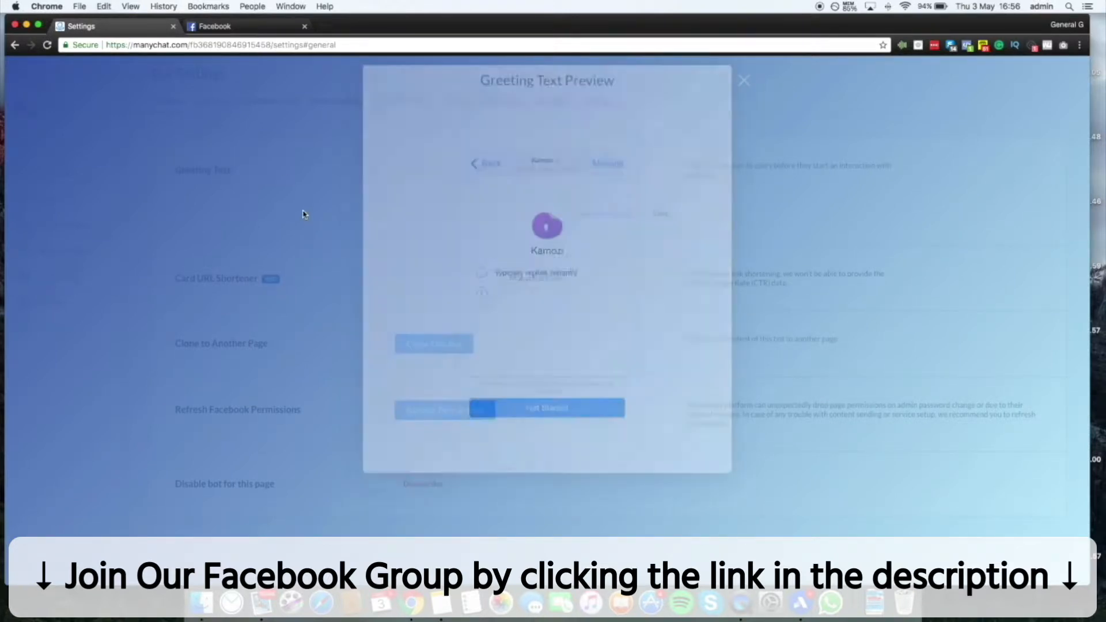
Enter "Hey, Welcome to the ultimate marketing agency" as the bot's greeting text
{"action": "type", "text": "H"}
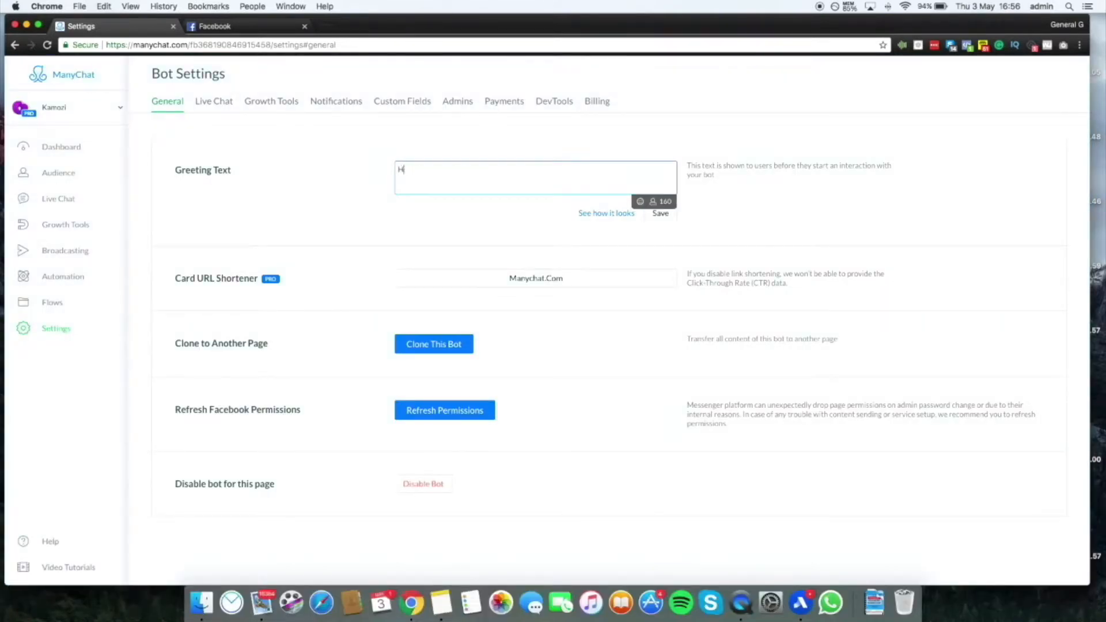
{"action": "type", "text": "ey, Welcome to the ult"}
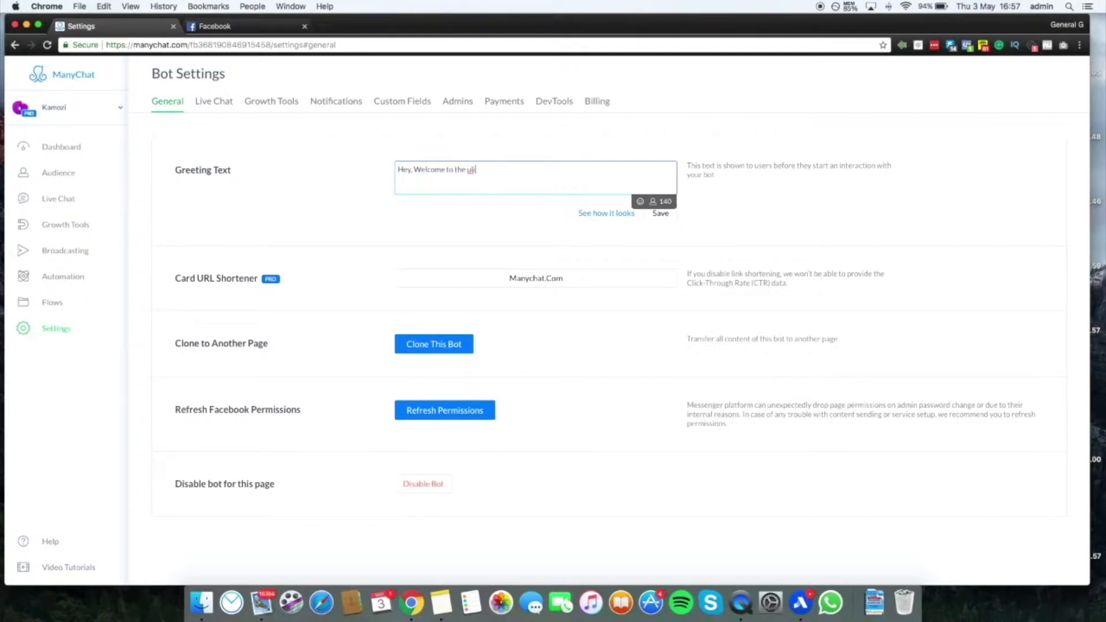
{"action": "type", "text": "imate marketing agency"}
Review the Clone to Another Page option and look through the list of connected pages
{"action": "left_click_drag", "start_coordinate": [182, 344], "coordinate": [260, 347]}
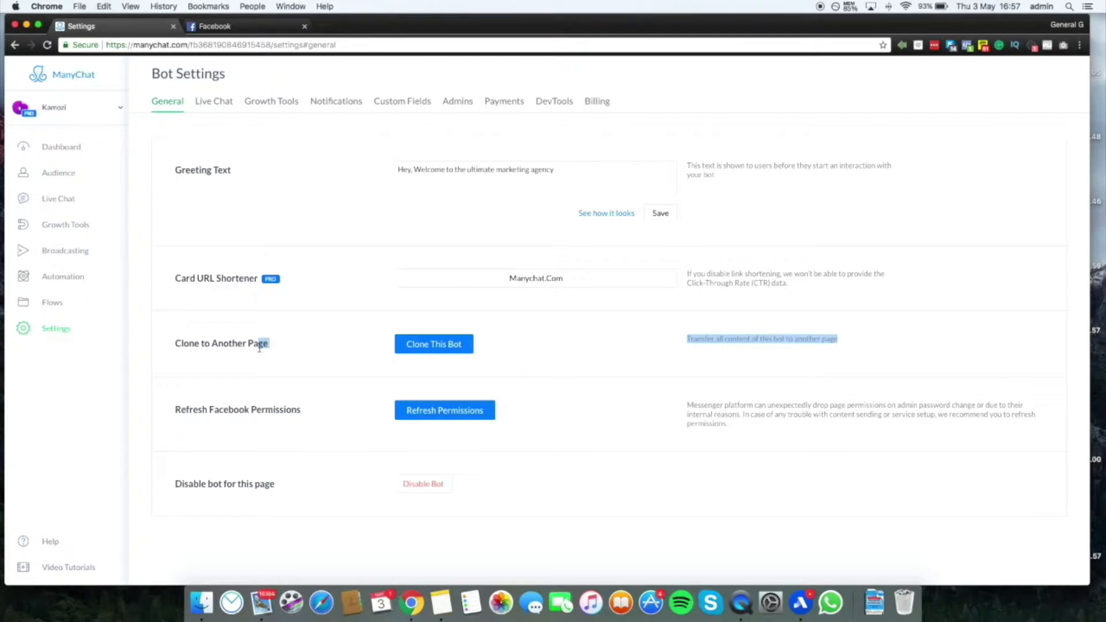
{"action": "left_click", "coordinate": [629, 349]}
{"action": "left_click", "coordinate": [75, 109]}
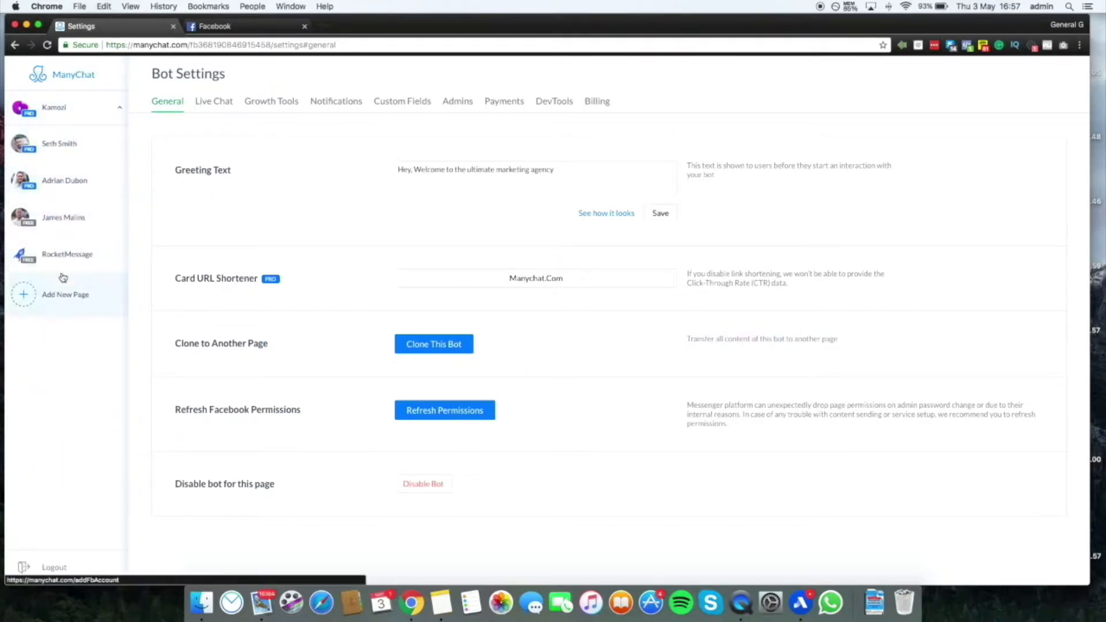
{"action": "left_click", "coordinate": [57, 107]}
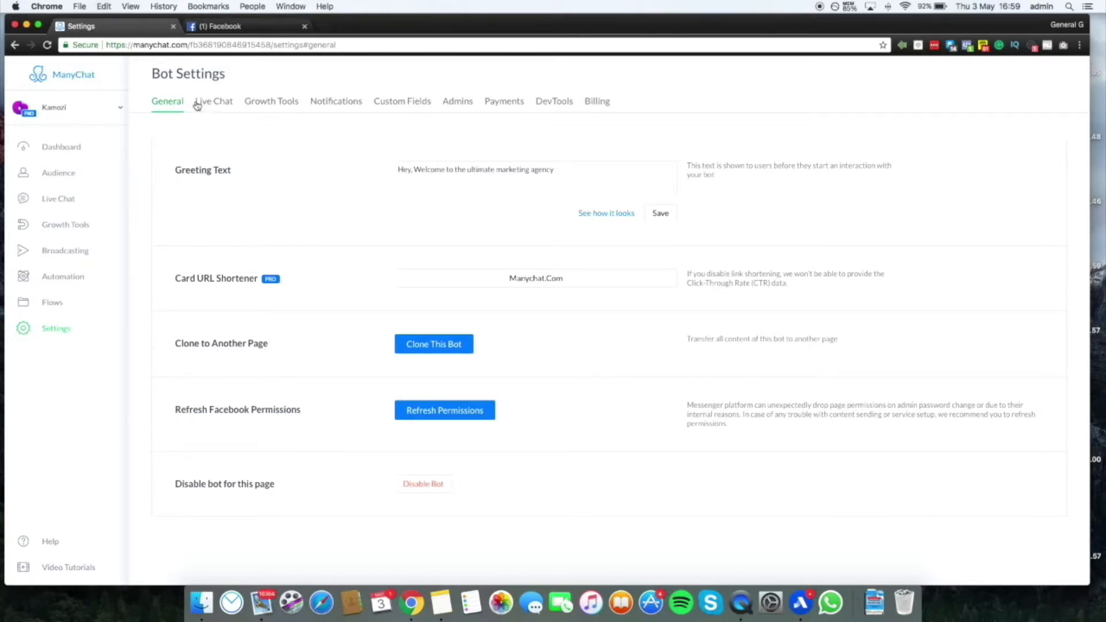
Review the bot's Live Chat settings, switching the in-app sound alerts off and back on
{"action": "left_click", "coordinate": [216, 105]}
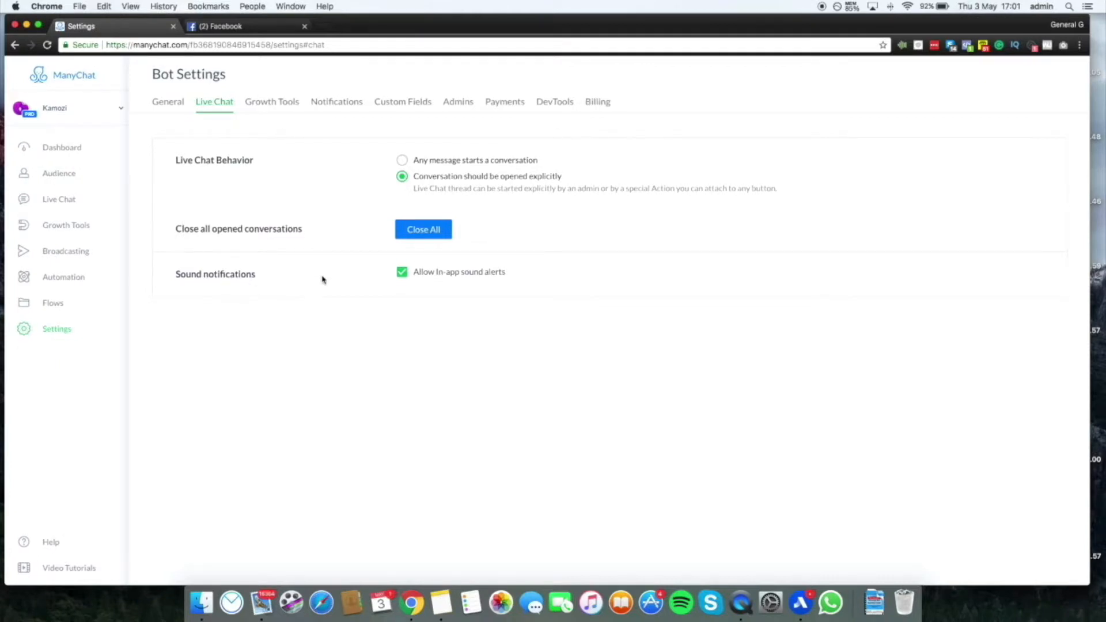
{"action": "left_click", "coordinate": [400, 273]}
{"action": "left_click", "coordinate": [401, 271]}
Open the bot's Growth Tools settings and browse the languages offered for widget localization
{"action": "left_click", "coordinate": [259, 107]}
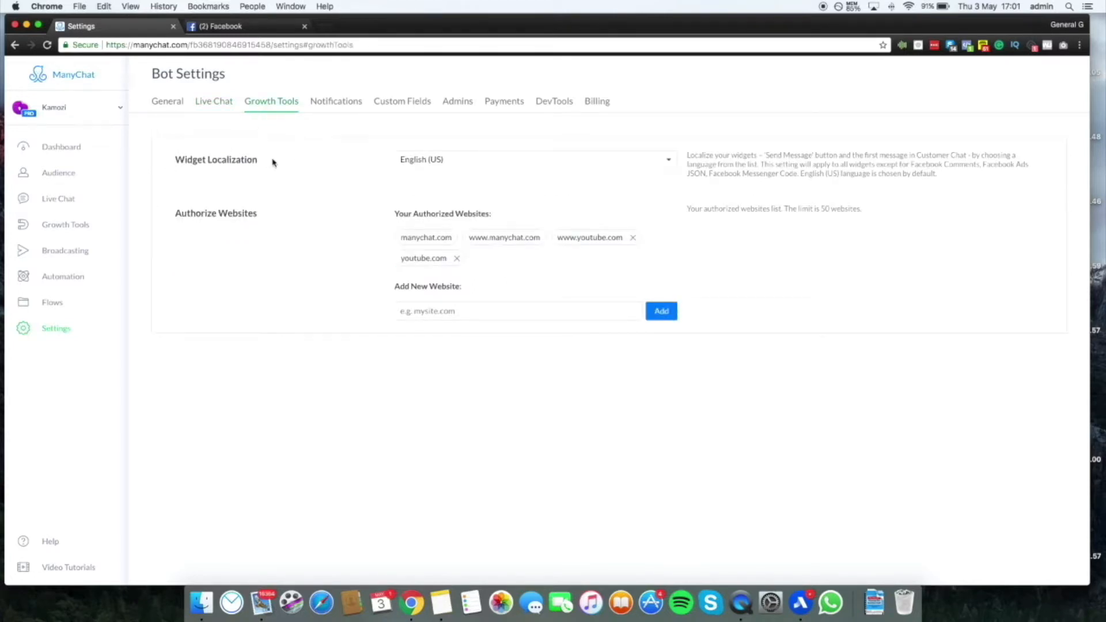
{"action": "left_click", "coordinate": [483, 163]}
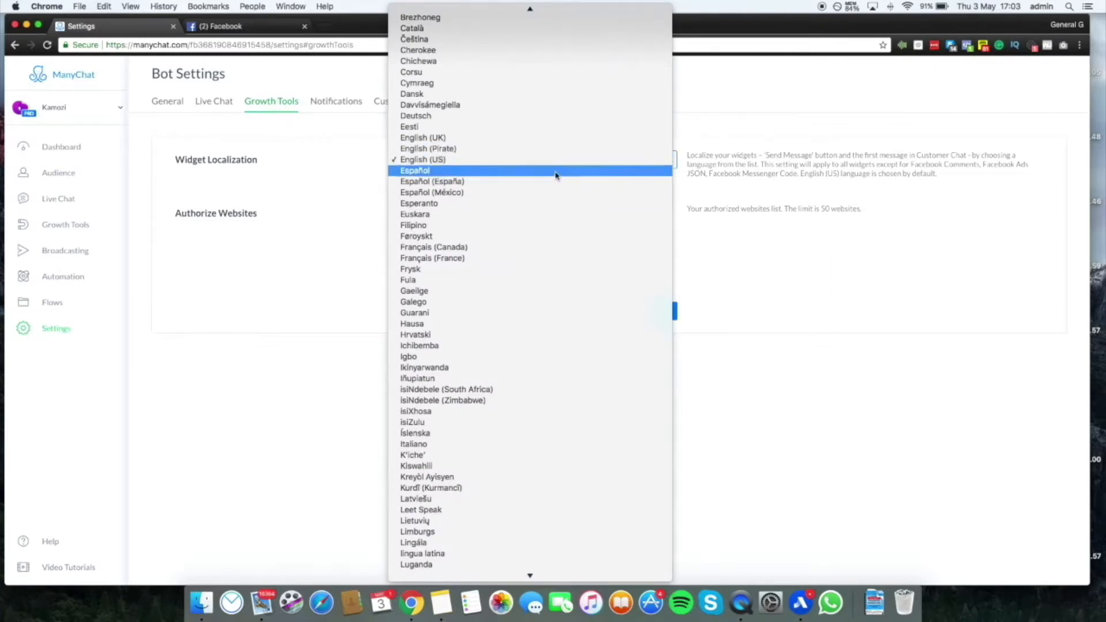
{"action": "left_click", "coordinate": [305, 164]}
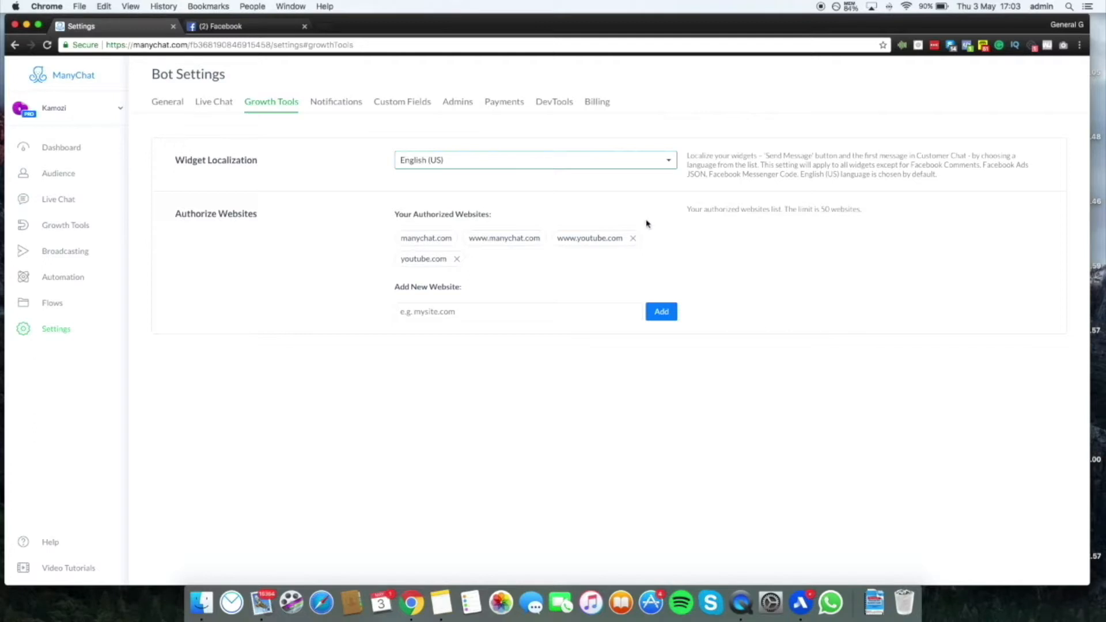
Read the note about the authorized websites list and try to add a new website with a blank address
{"action": "left_click_drag", "start_coordinate": [693, 210], "coordinate": [781, 213]}
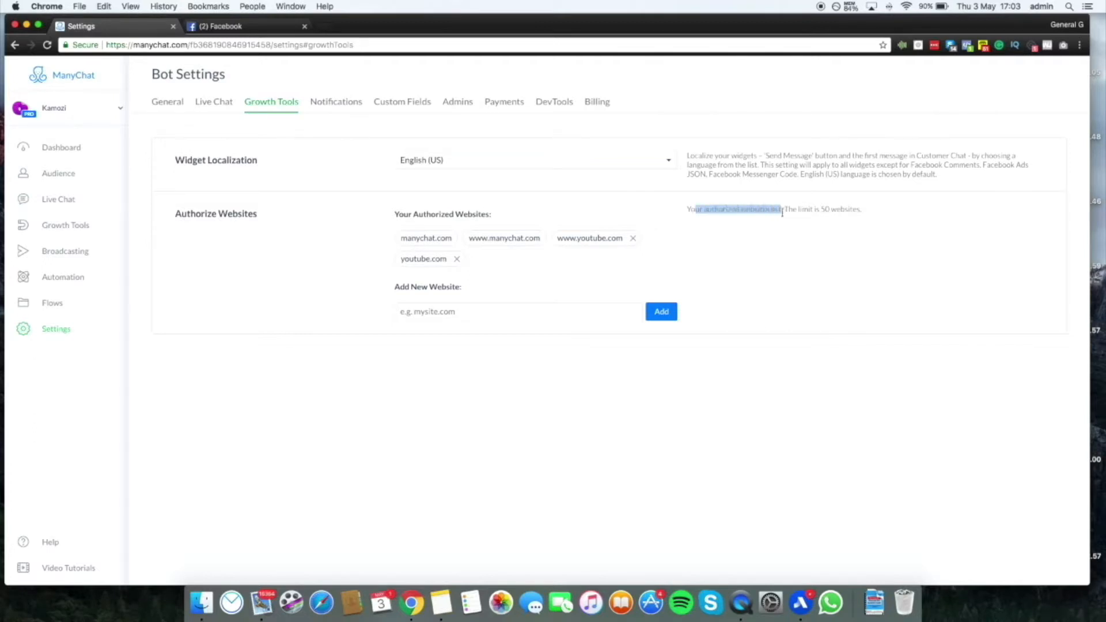
{"action": "double_click", "coordinate": [842, 212]}
{"action": "left_click", "coordinate": [583, 263]}
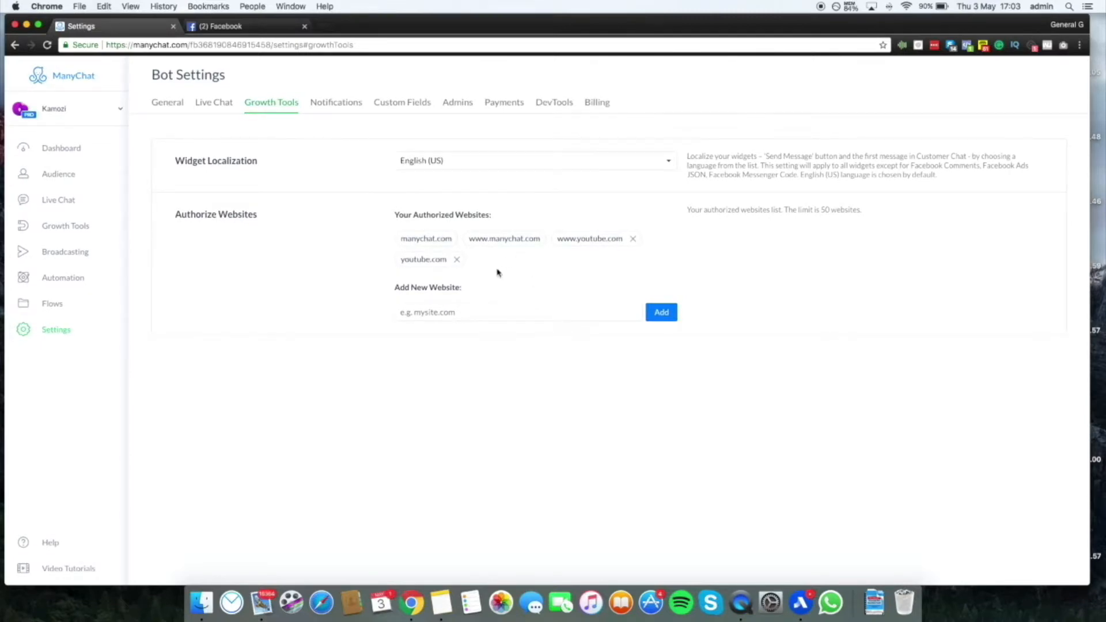
{"action": "left_click", "coordinate": [493, 312]}
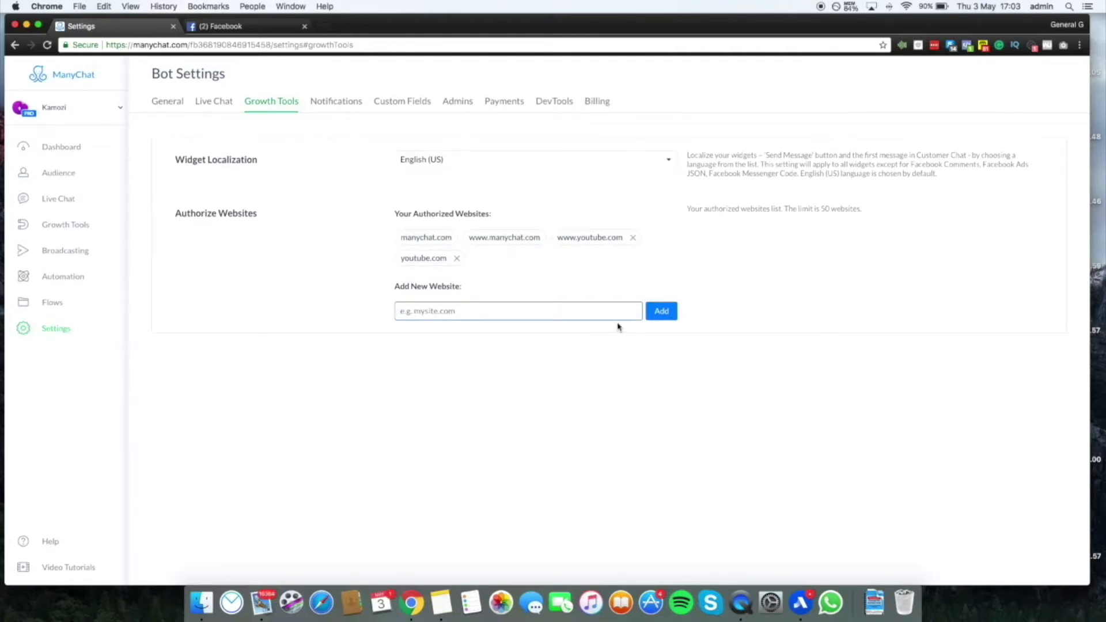
{"action": "left_click", "coordinate": [671, 313]}
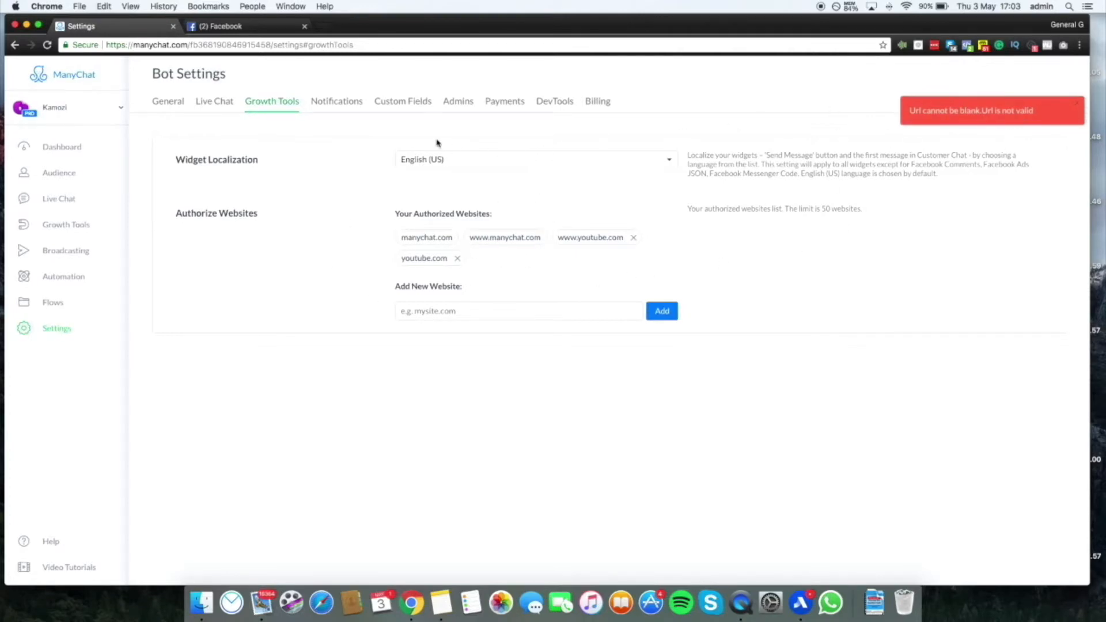
Review the bot's notification settings, including the notification email, subscriber reports and Live Chat alerts
{"action": "left_click", "coordinate": [331, 106]}
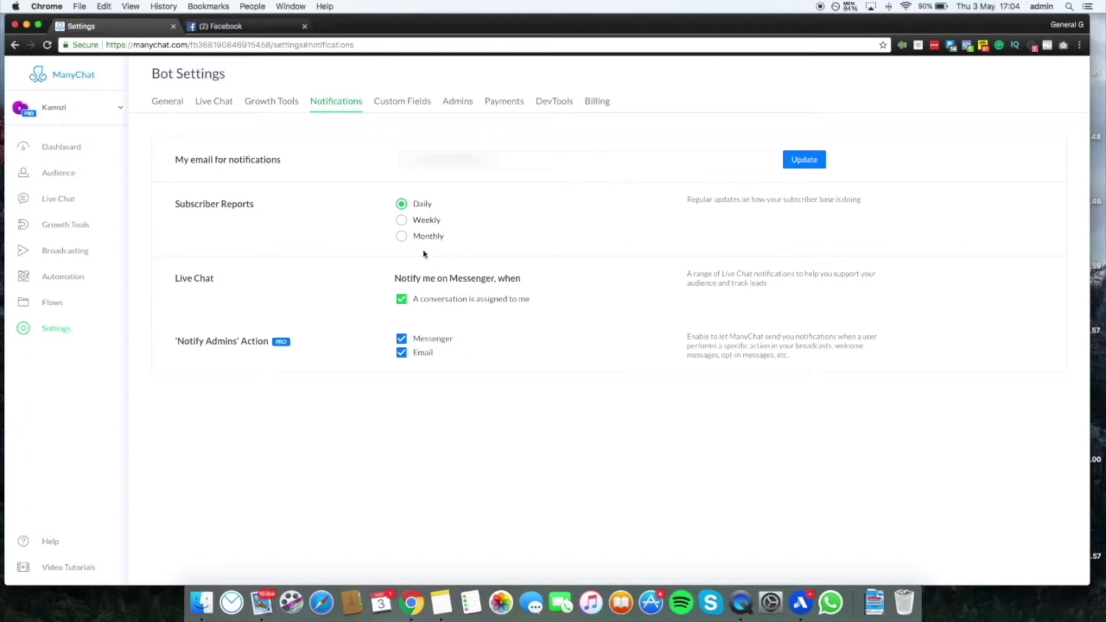
{"action": "left_click", "coordinate": [533, 153]}
{"action": "left_click", "coordinate": [361, 161]}
{"action": "left_click_drag", "start_coordinate": [175, 279], "coordinate": [233, 286]}
{"action": "left_click", "coordinate": [453, 282]}
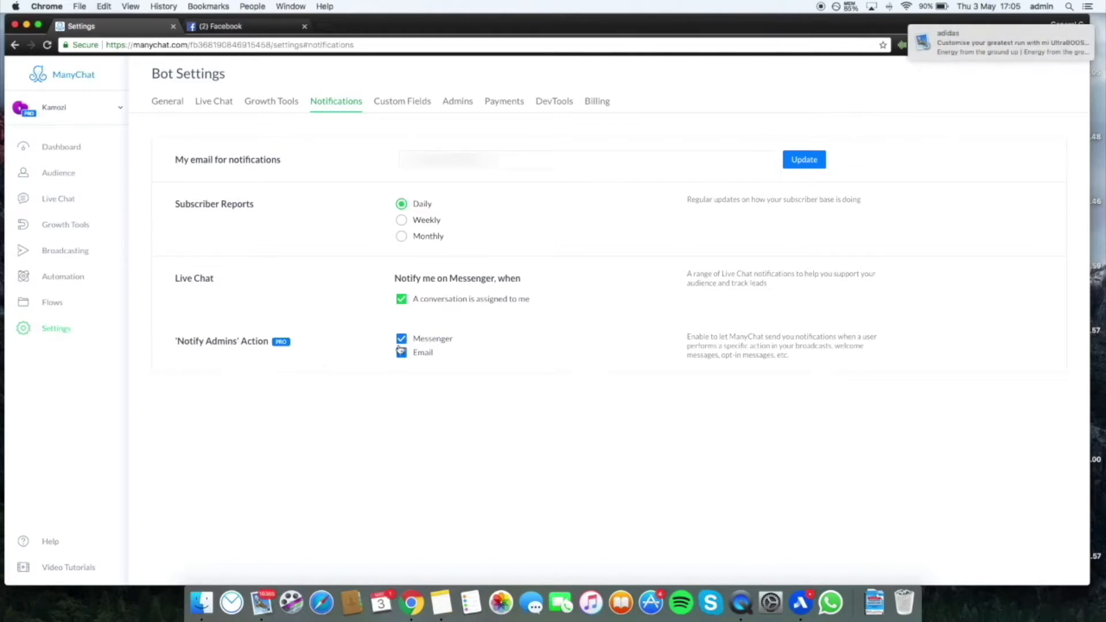
Quit the Mail app running in the background
{"action": "mouse_move", "coordinate": [943, 52]}
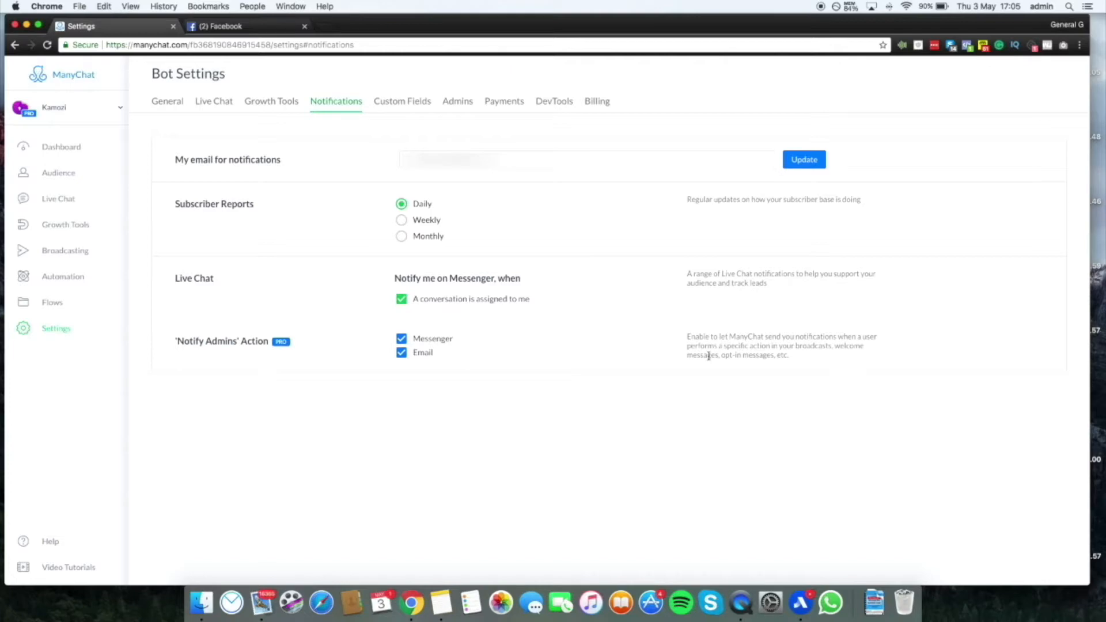
{"action": "right_click", "coordinate": [263, 602]}
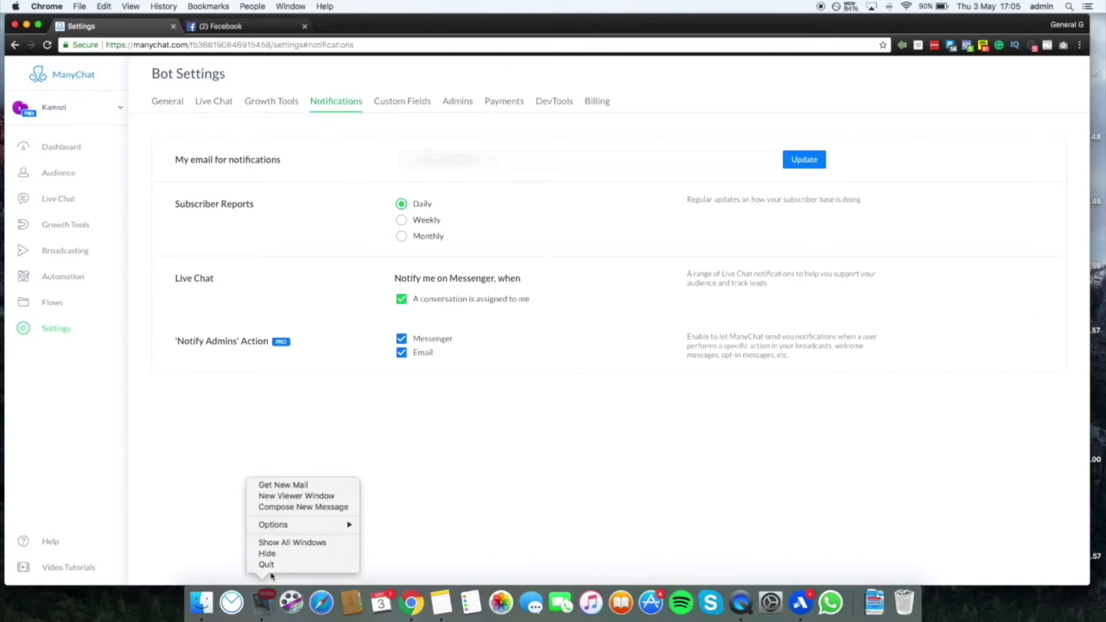
{"action": "left_click", "coordinate": [267, 565]}
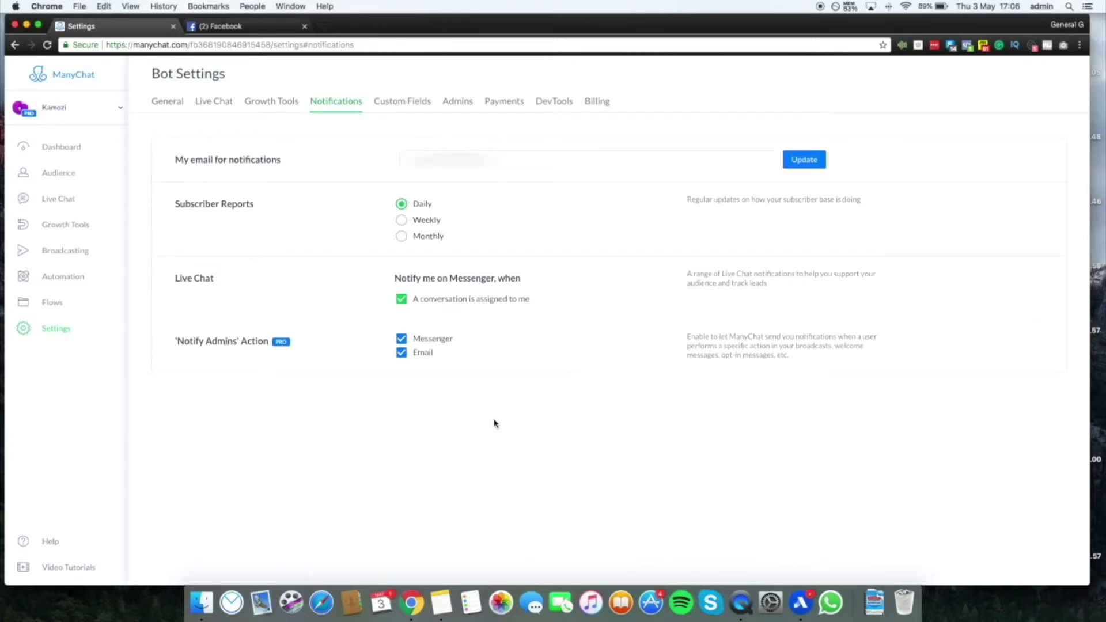
Create a custom field of type Text named "Which country do your live in" and review the custom fields list
{"action": "left_click", "coordinate": [399, 103]}
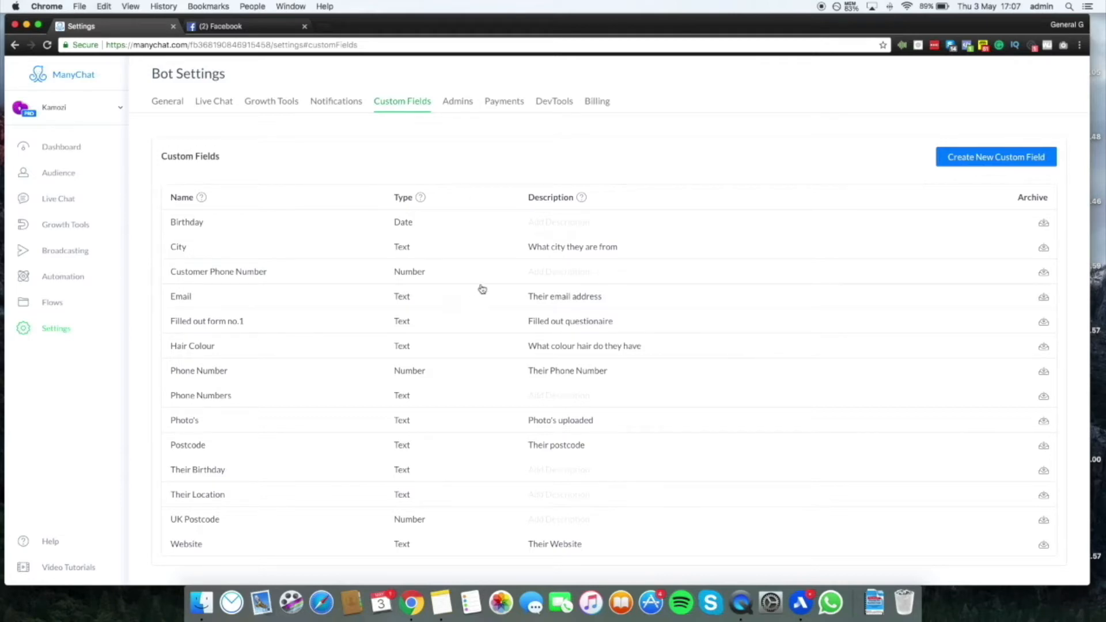
{"action": "left_click", "coordinate": [1023, 162]}
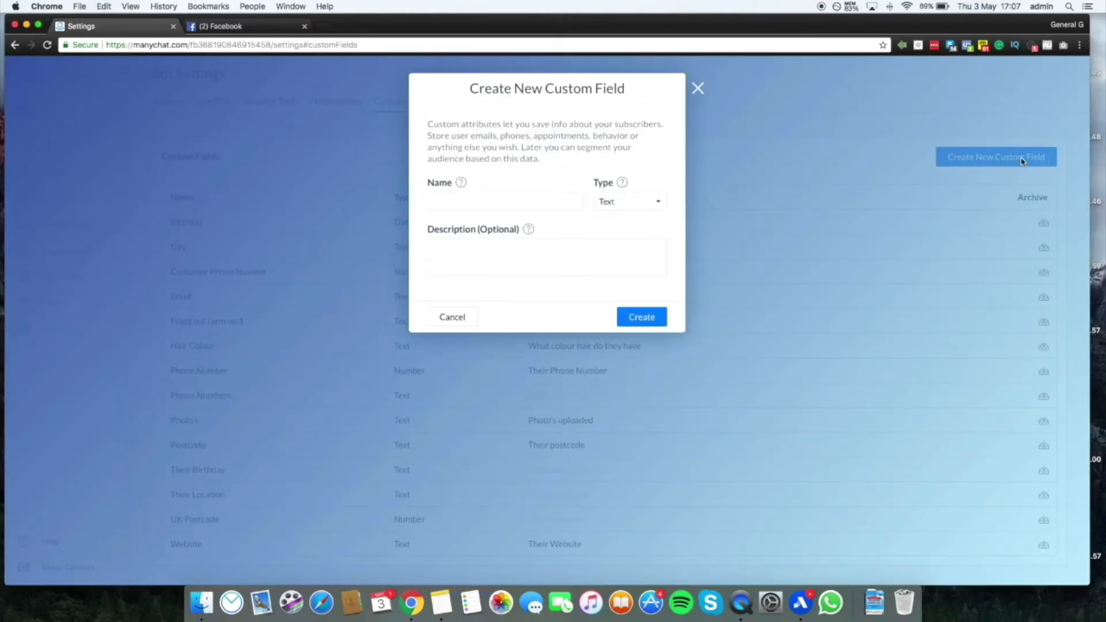
{"action": "left_click", "coordinate": [469, 197]}
{"action": "type", "text": "C"}
{"action": "type", "text": "Which"}
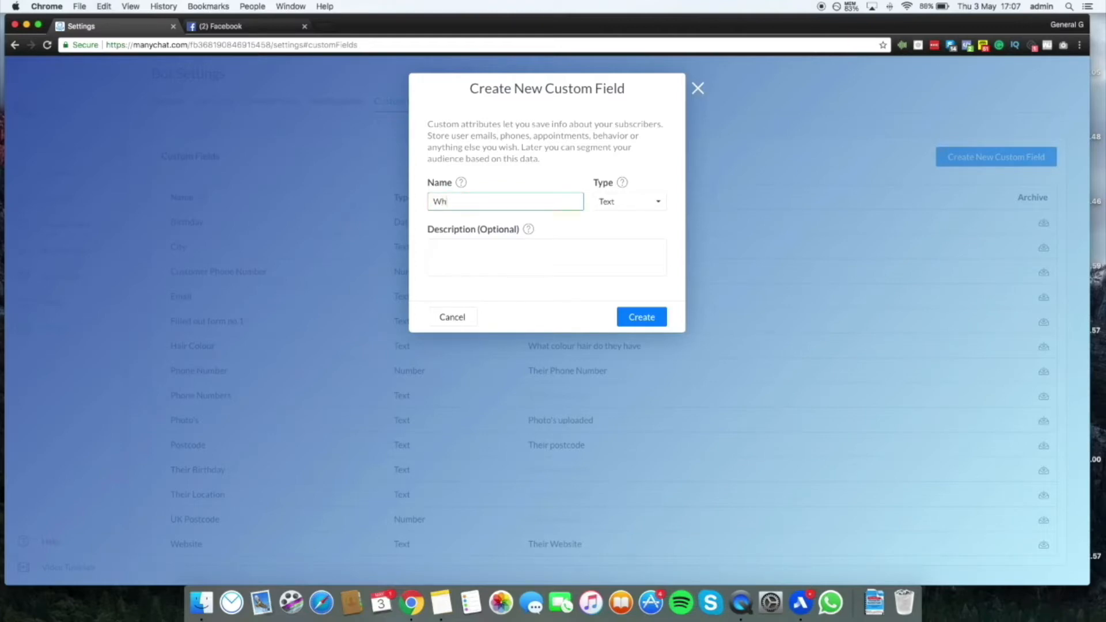
{"action": "type", "text": " country"}
{"action": "type", "text": " do your live int"}
{"action": "left_click", "coordinate": [620, 201]}
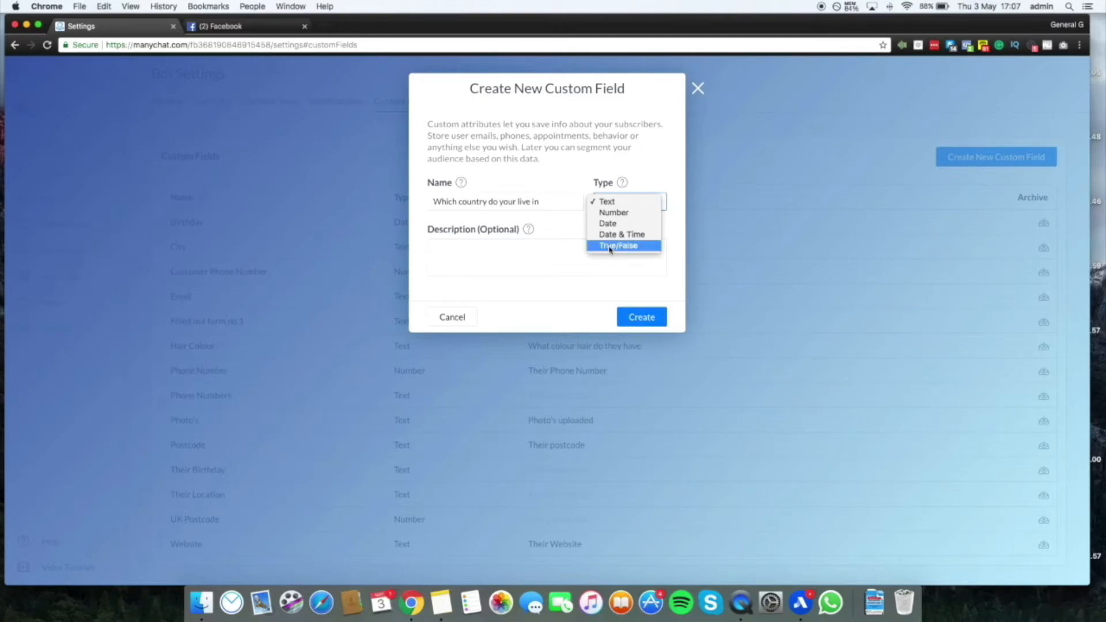
{"action": "left_click", "coordinate": [457, 251]}
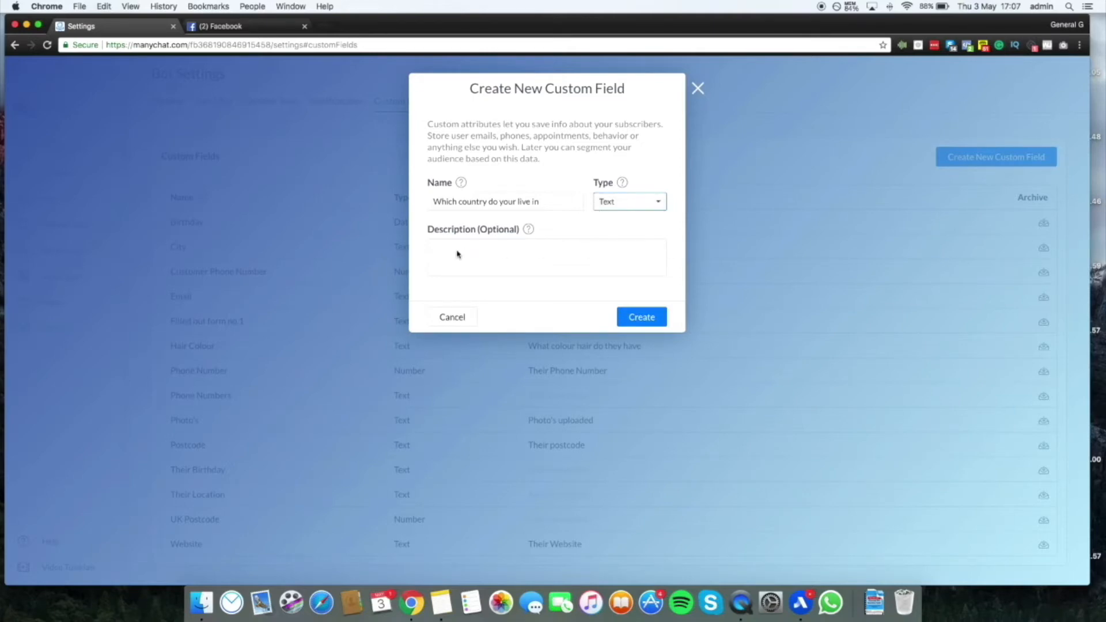
{"action": "left_click", "coordinate": [643, 322]}
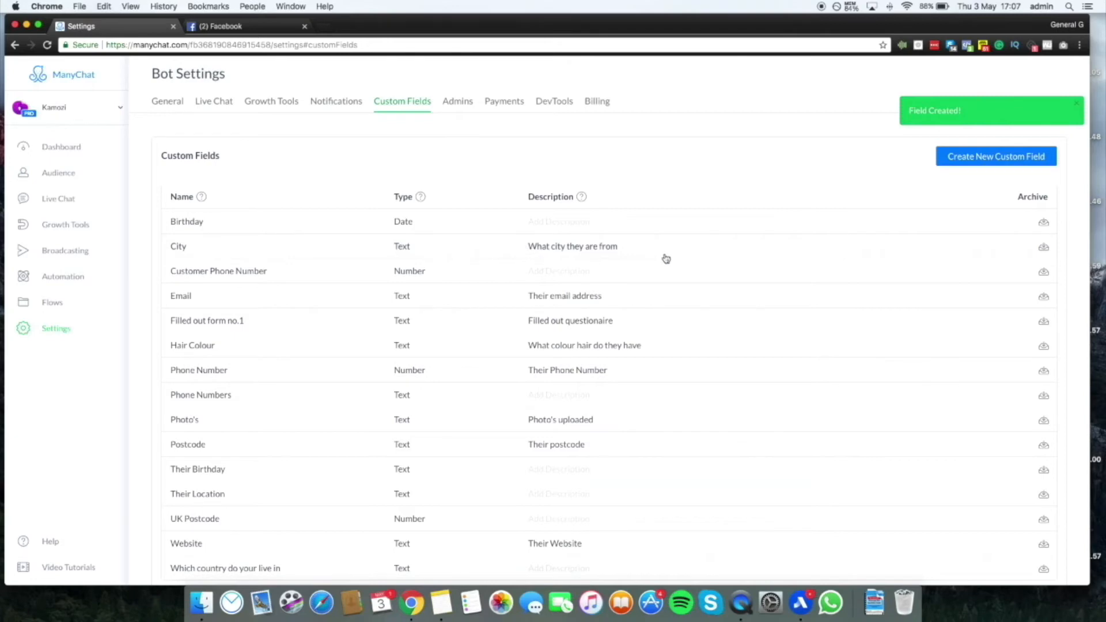
{"action": "scroll", "coordinate": [250, 262], "scroll_direction": "up", "scroll_amount": 1}
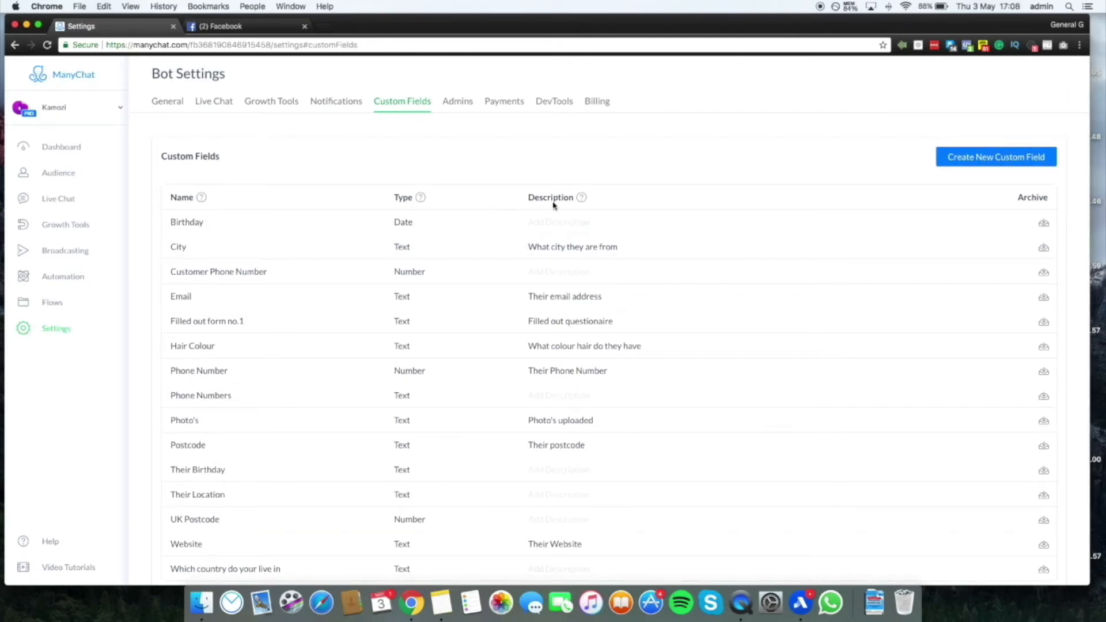
{"action": "scroll", "coordinate": [406, 395], "scroll_direction": "down", "scroll_amount": 1}
Review the bot's admins, display the invitation link for a new admin, and close the invitation
{"action": "left_click", "coordinate": [456, 107]}
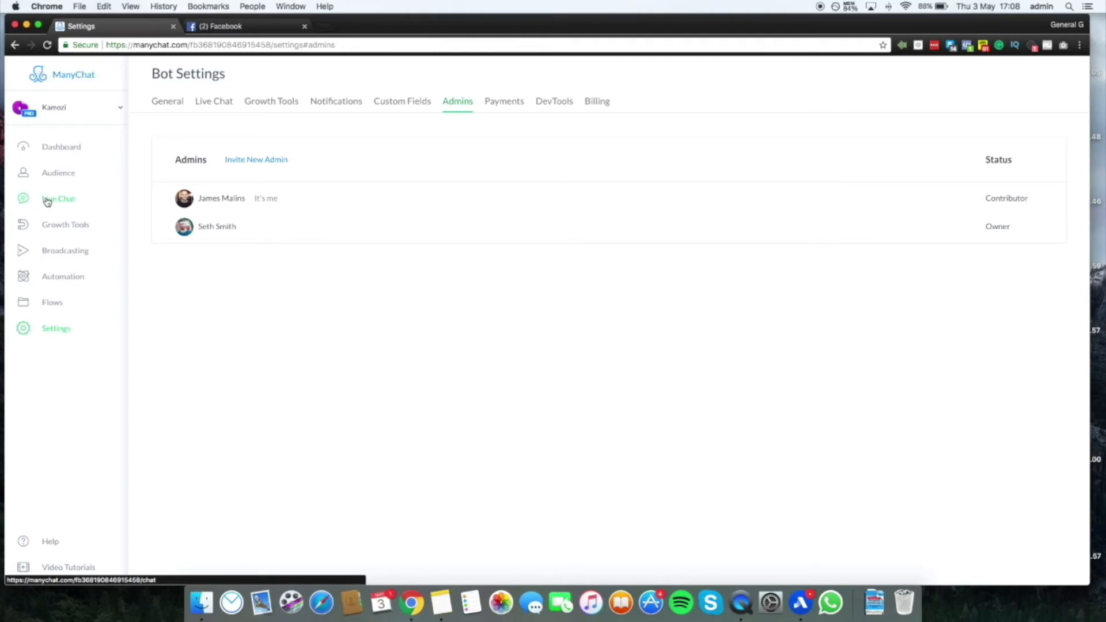
{"action": "mouse_move", "coordinate": [419, 202]}
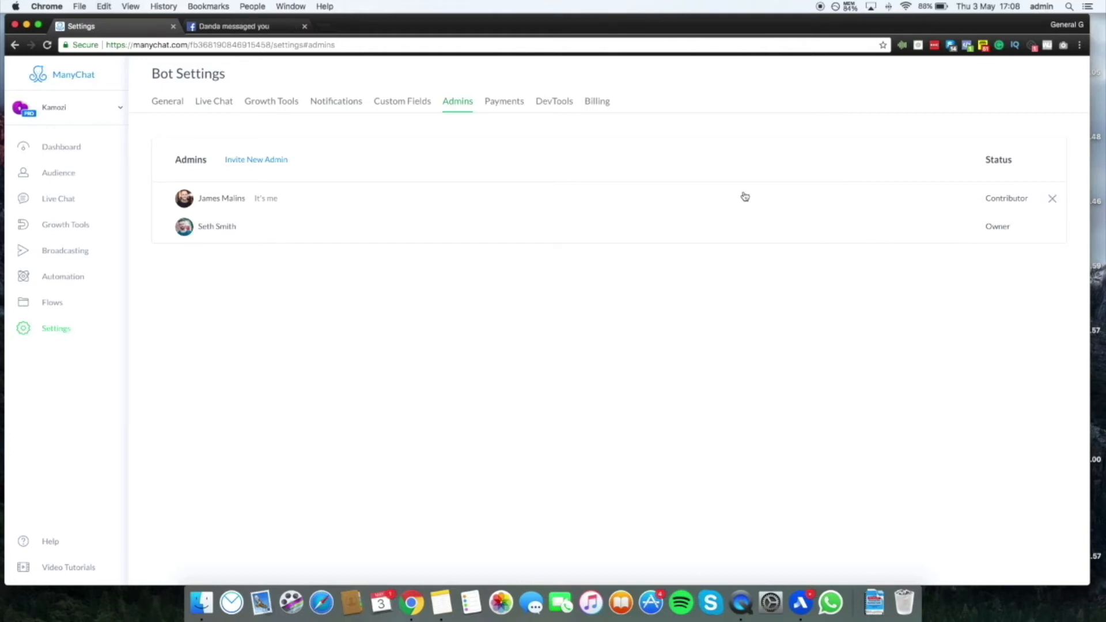
{"action": "left_click", "coordinate": [257, 160]}
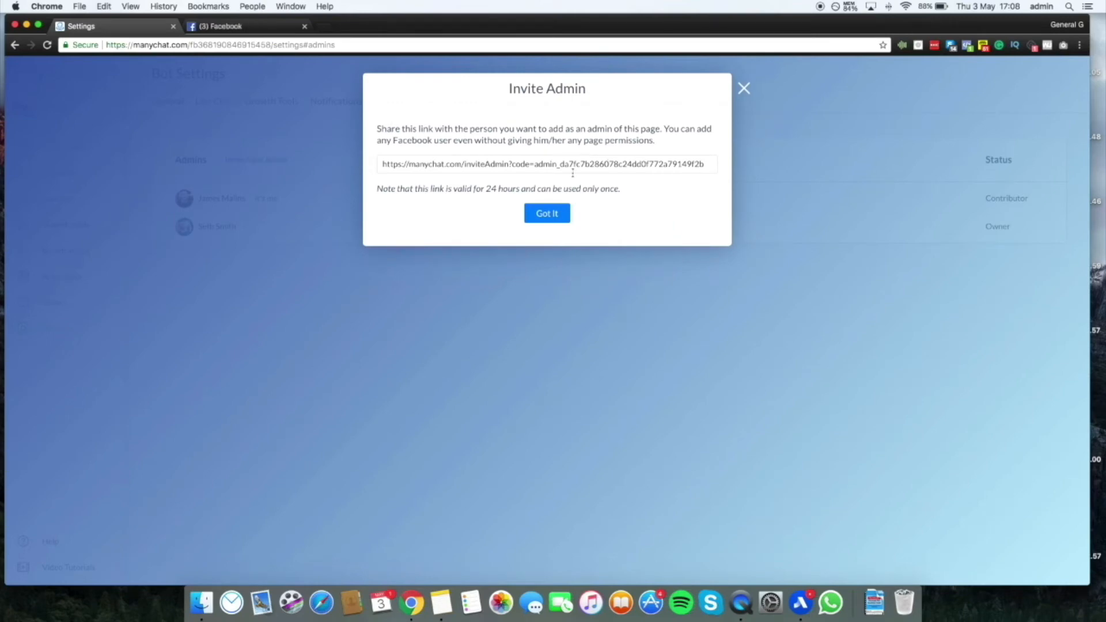
{"action": "left_click", "coordinate": [744, 88]}
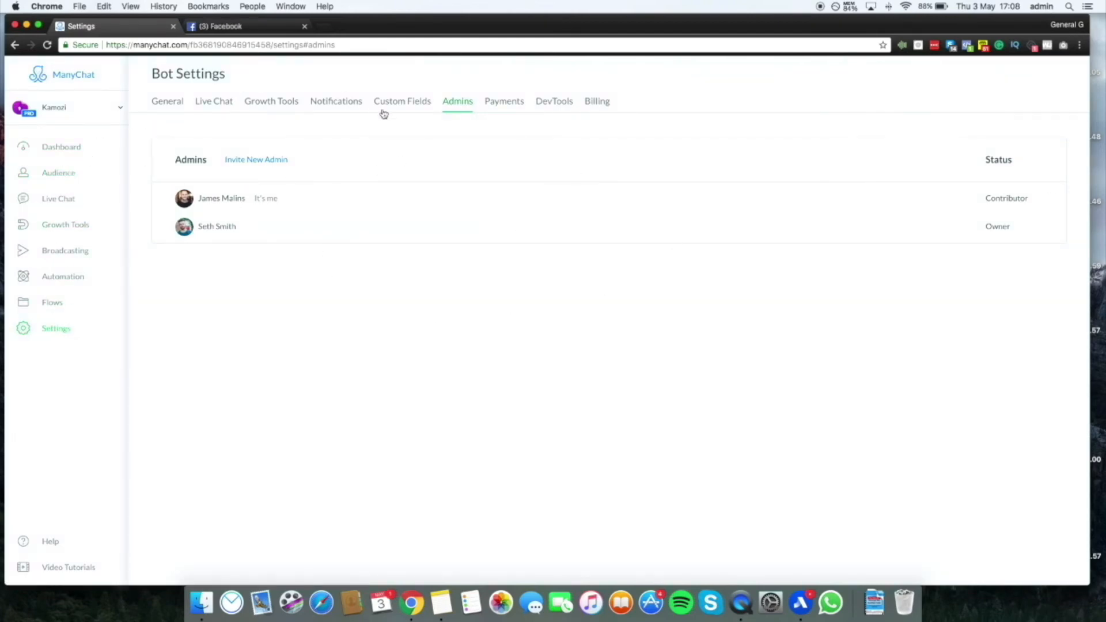
View the bot's Payments and DevTools settings, and open the Billing settings
{"action": "left_click", "coordinate": [503, 103]}
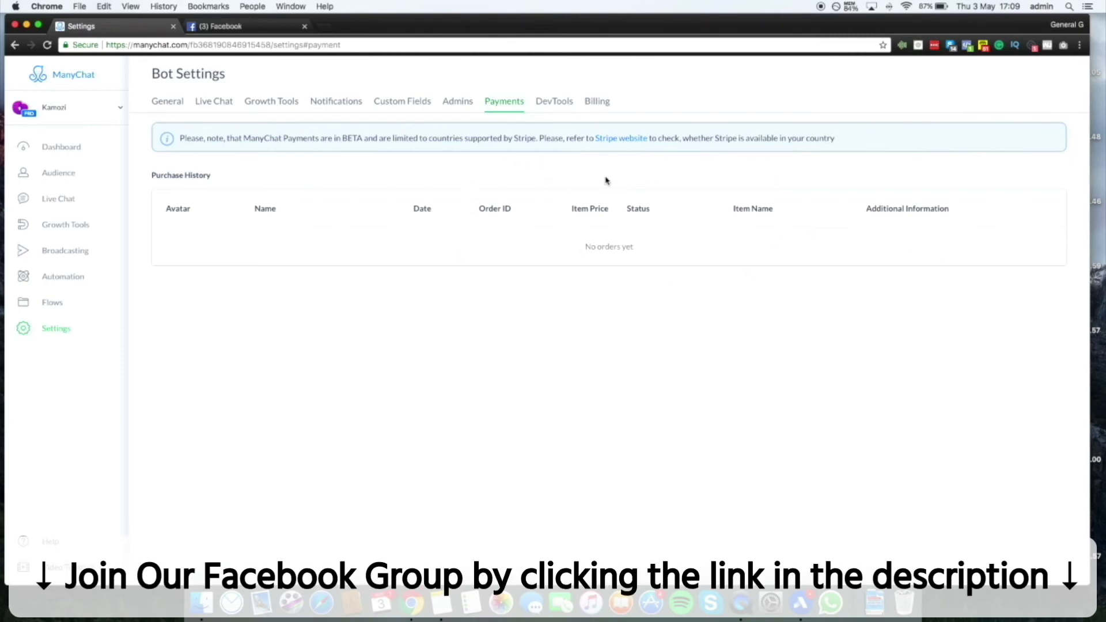
{"action": "left_click", "coordinate": [553, 102]}
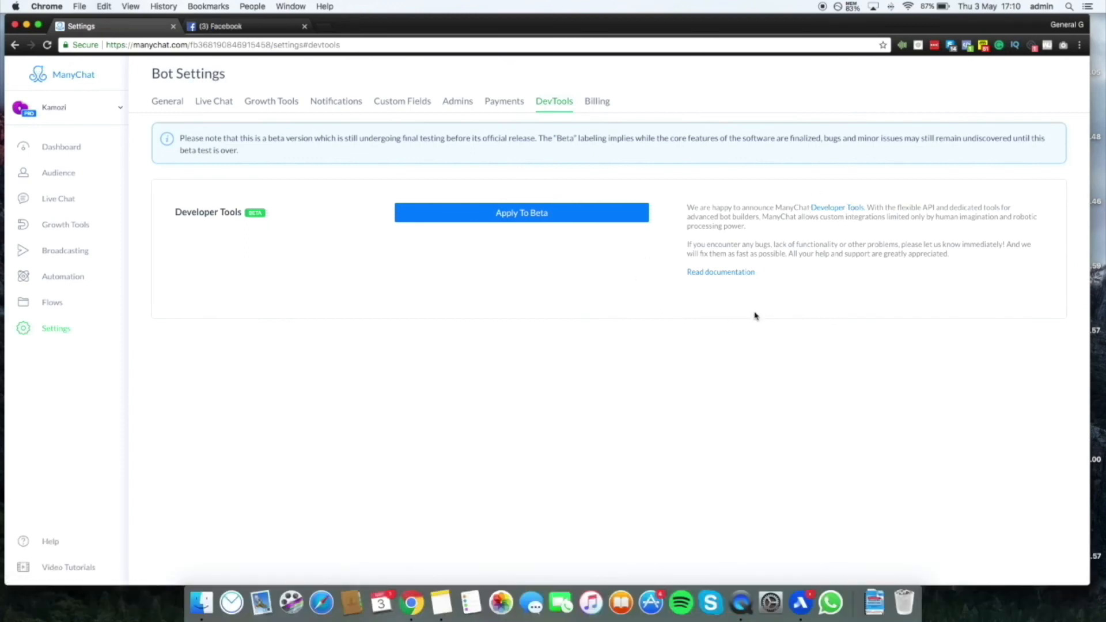
{"action": "left_click", "coordinate": [597, 107]}
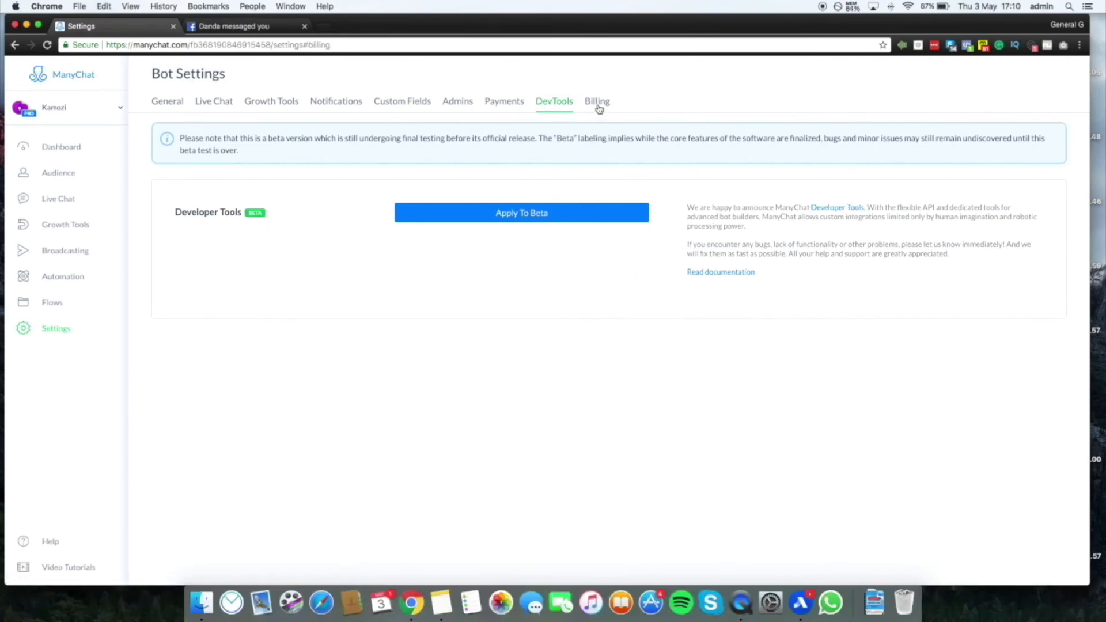